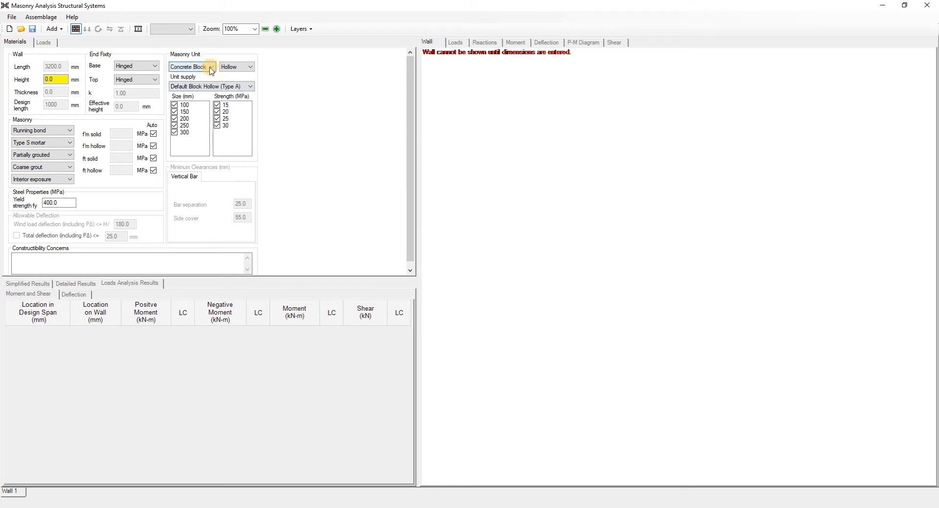
Step: Examine the block solidity options and the default block and brick unit lines in the materials database
left_click(251, 68)
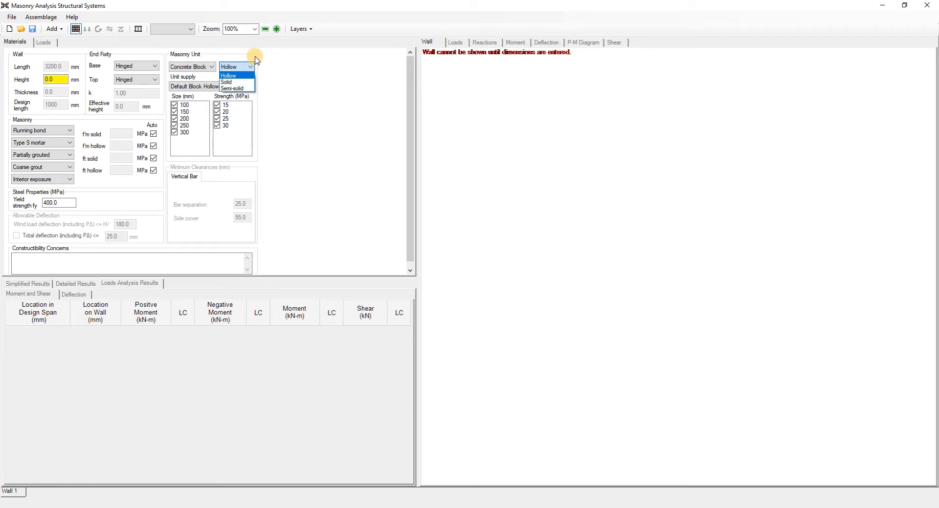
left_click(292, 113)
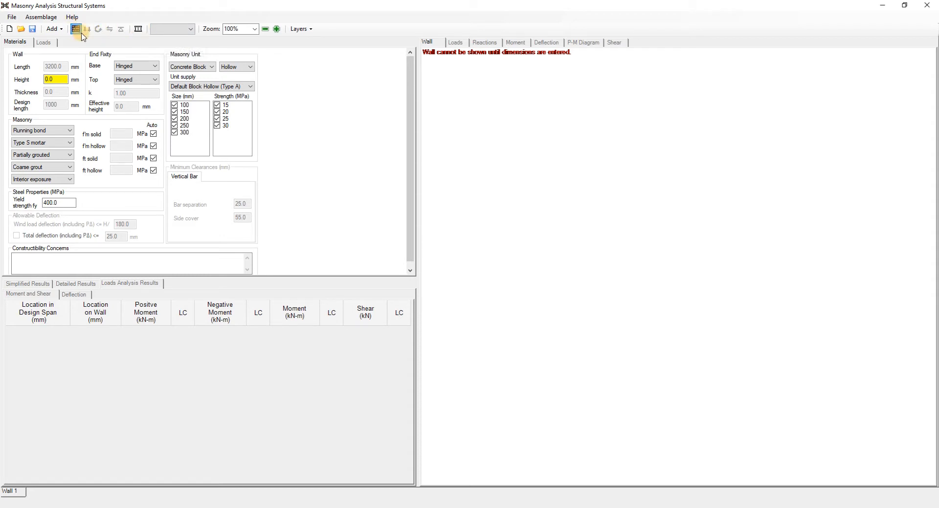
left_click(137, 30)
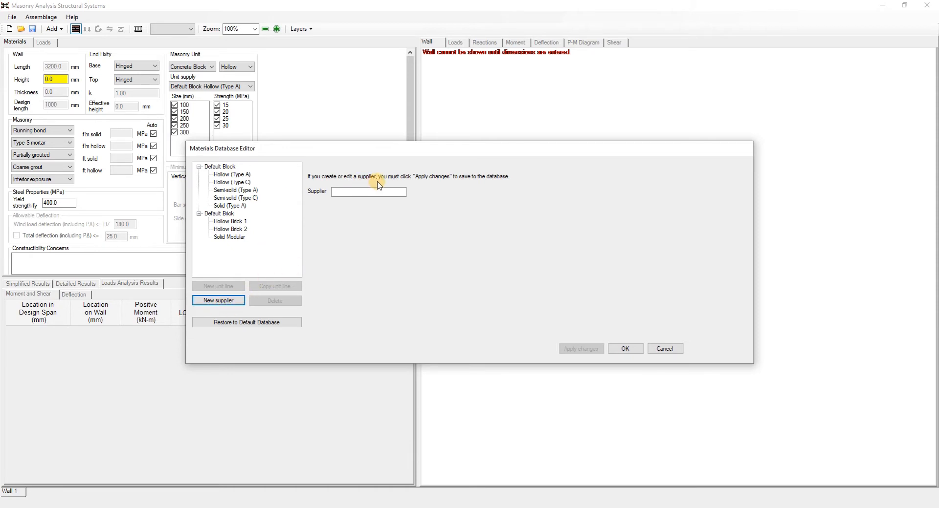
left_click(218, 167)
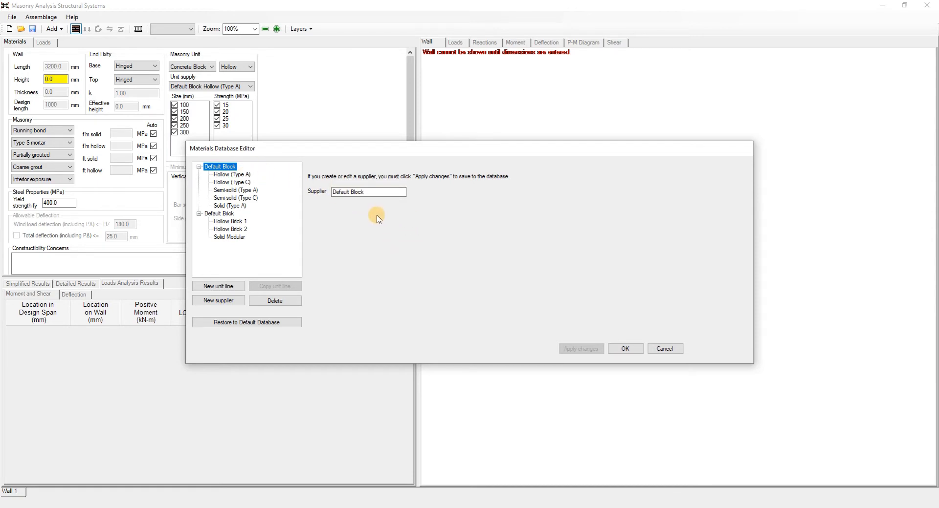
left_click(219, 214)
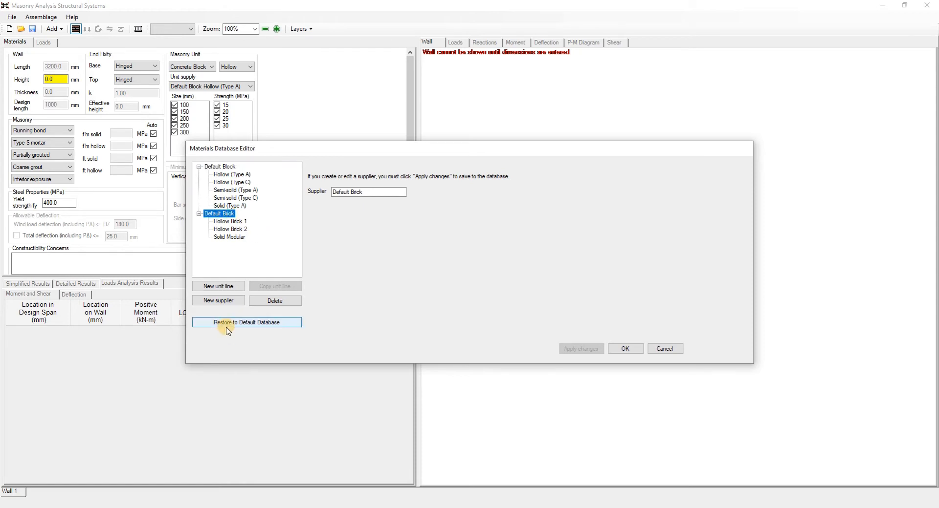
left_click(223, 174)
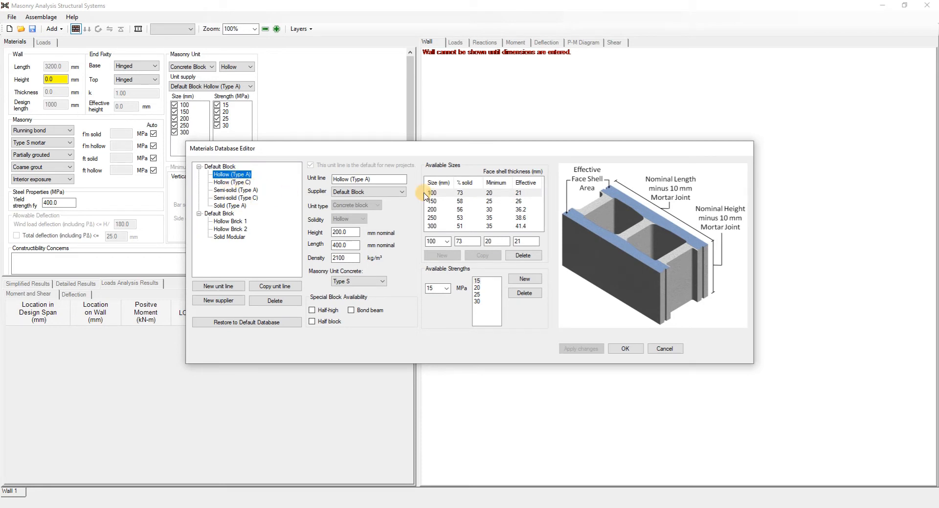
left_click(237, 190)
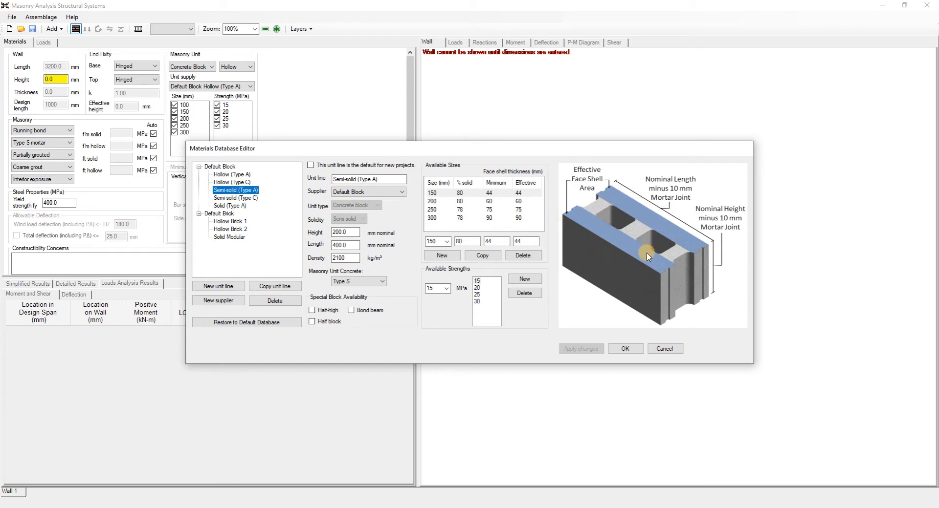
left_click(229, 206)
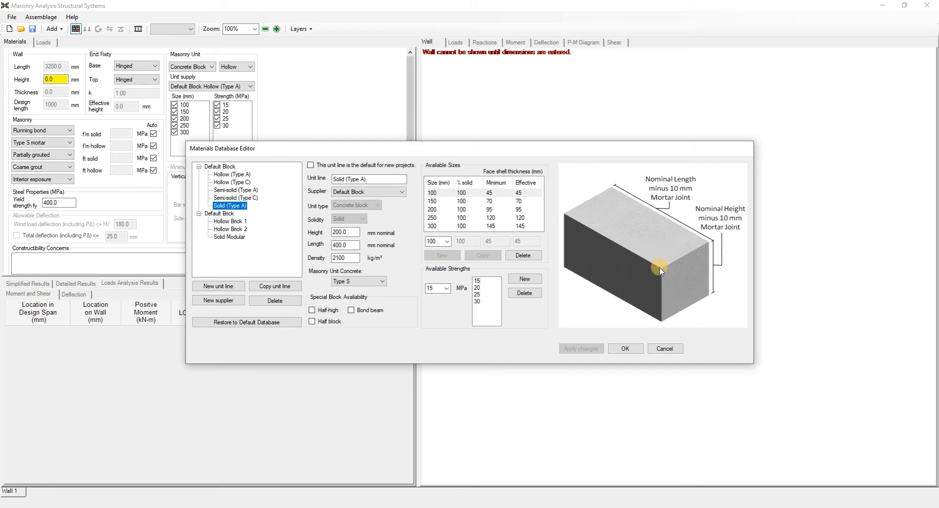
left_click(234, 174)
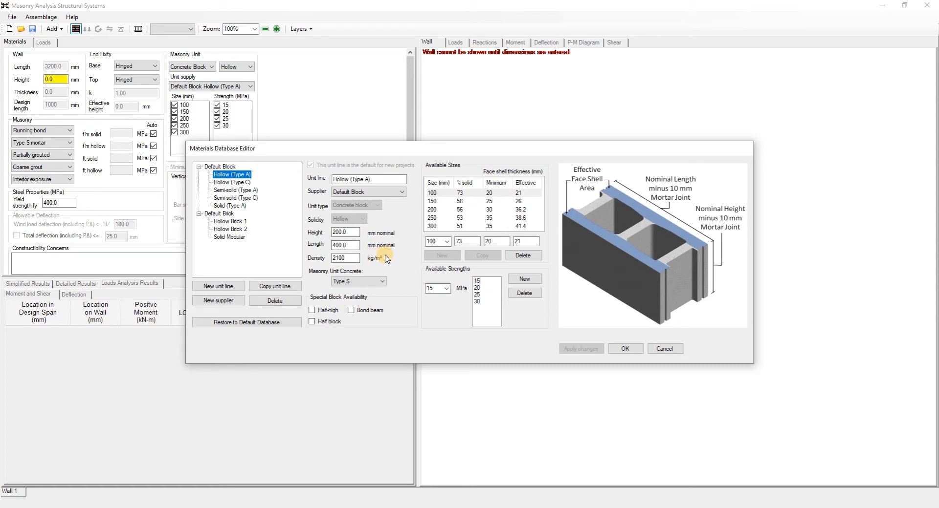
left_click(665, 348)
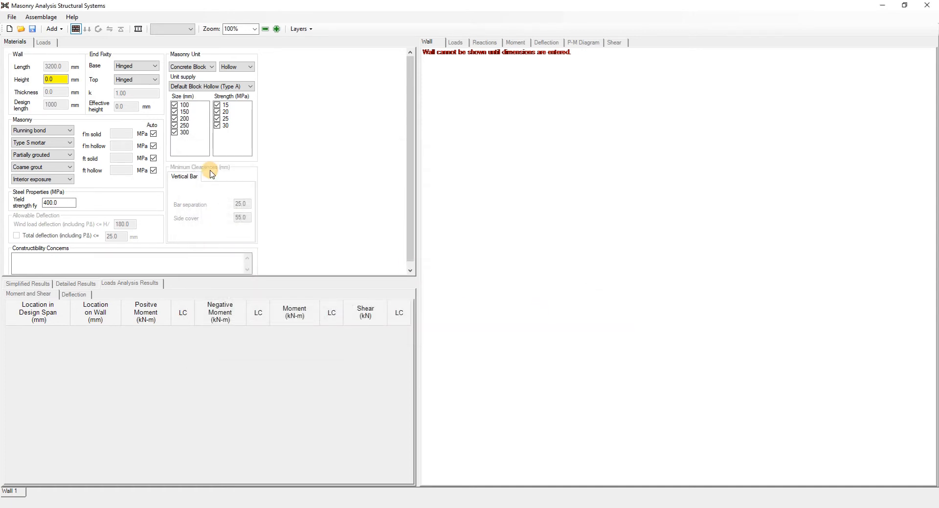
Step: Set the wall height to 5000 mm and inspect the drawn wall up close
double_click(47, 79)
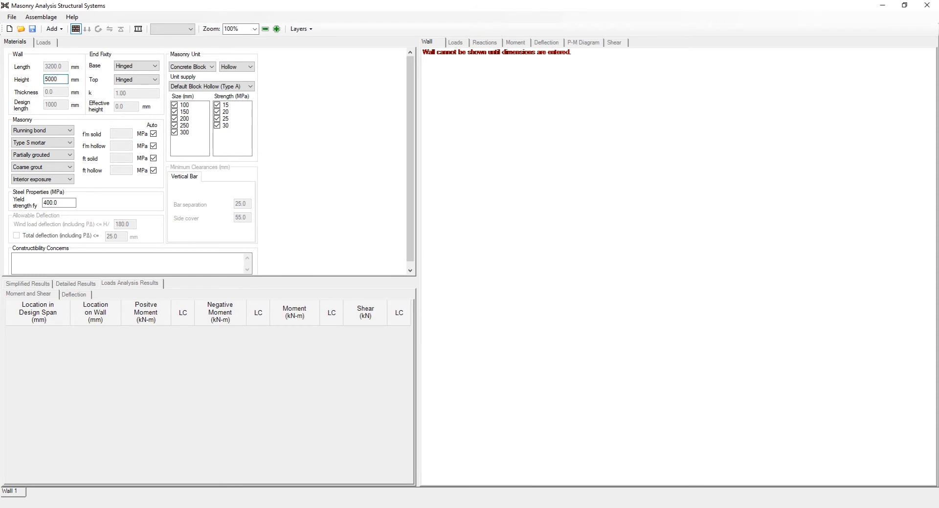
key("Return")
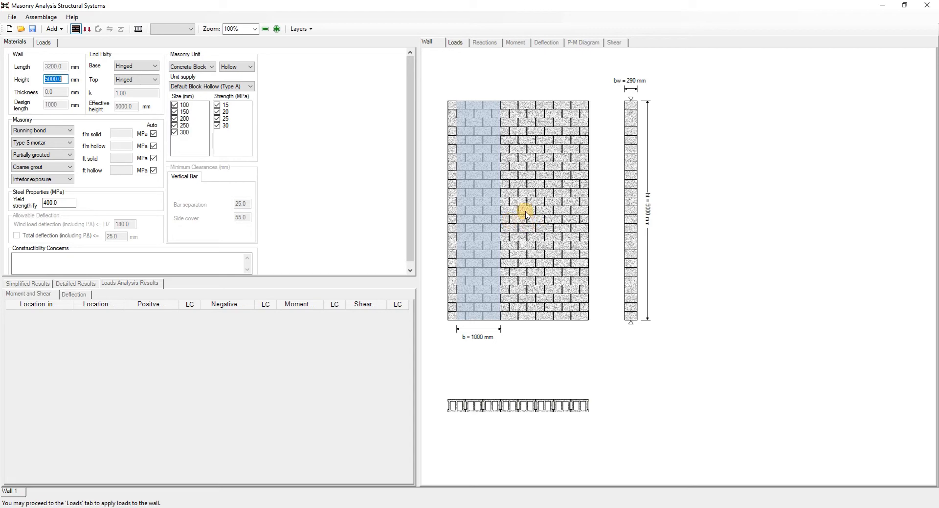
scroll(536, 274, "up", 6)
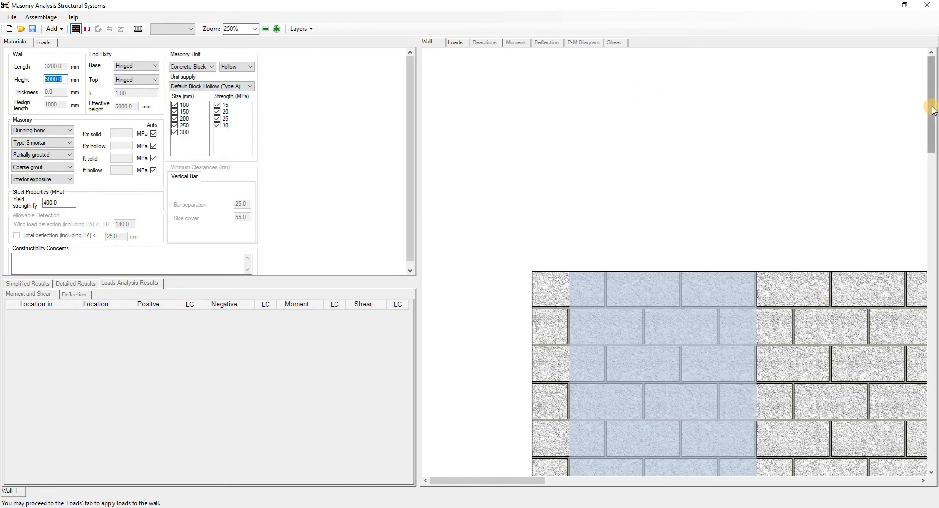
left_click_drag(930, 111, 933, 149)
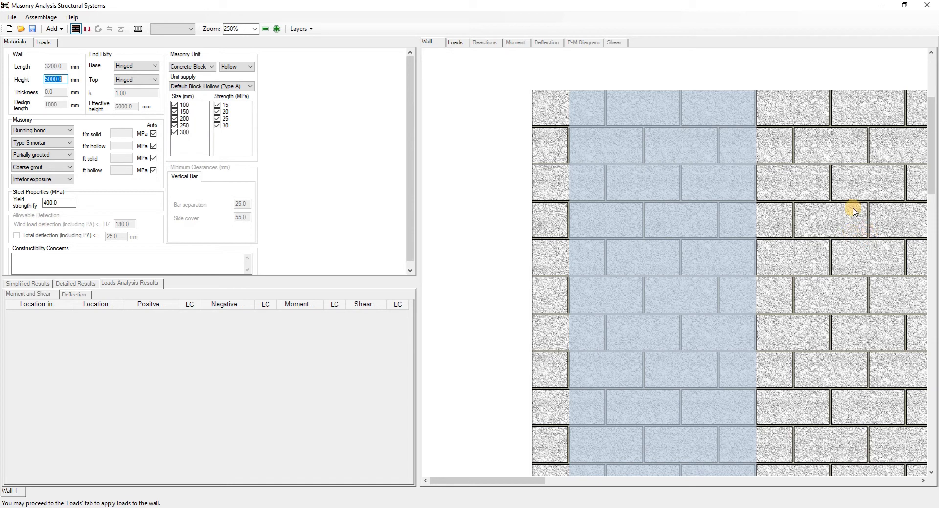
Step: Add a new supplier named Brads Block to the materials database and apply the change
left_click(138, 28)
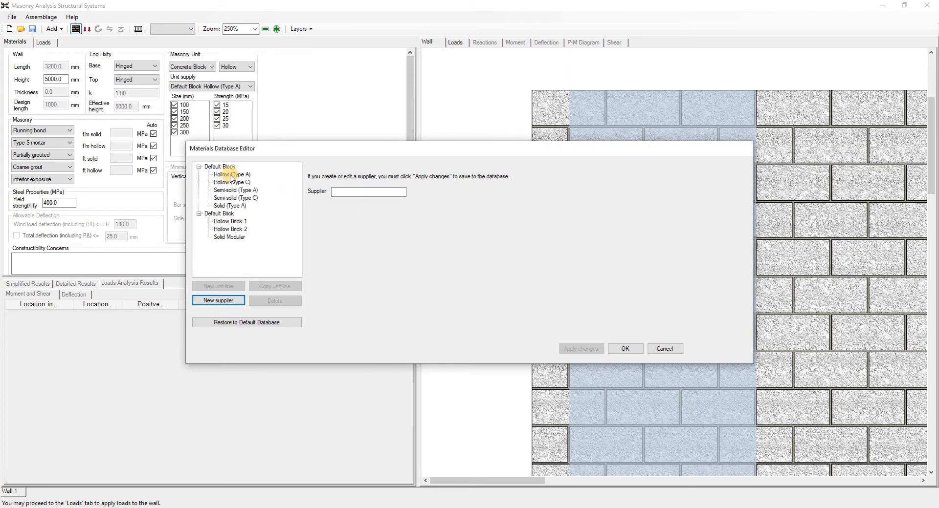
left_click(230, 175)
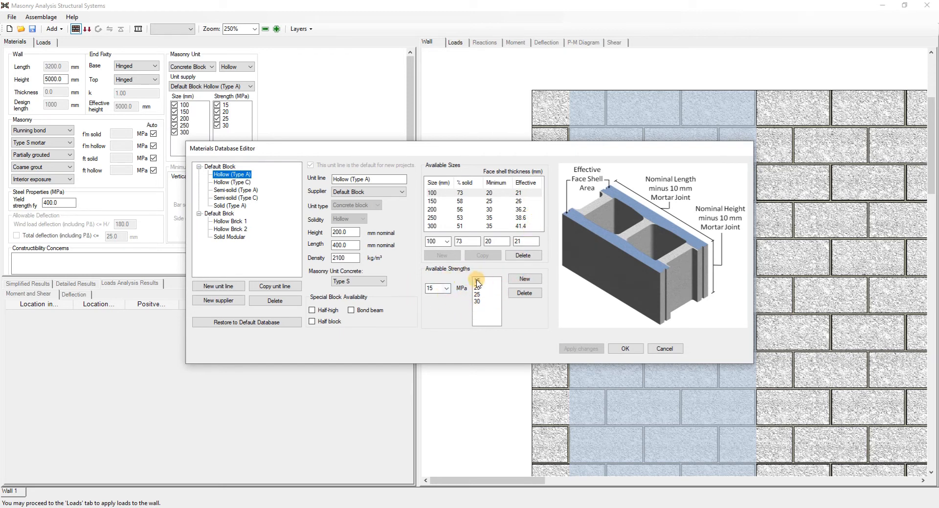
left_click(220, 167)
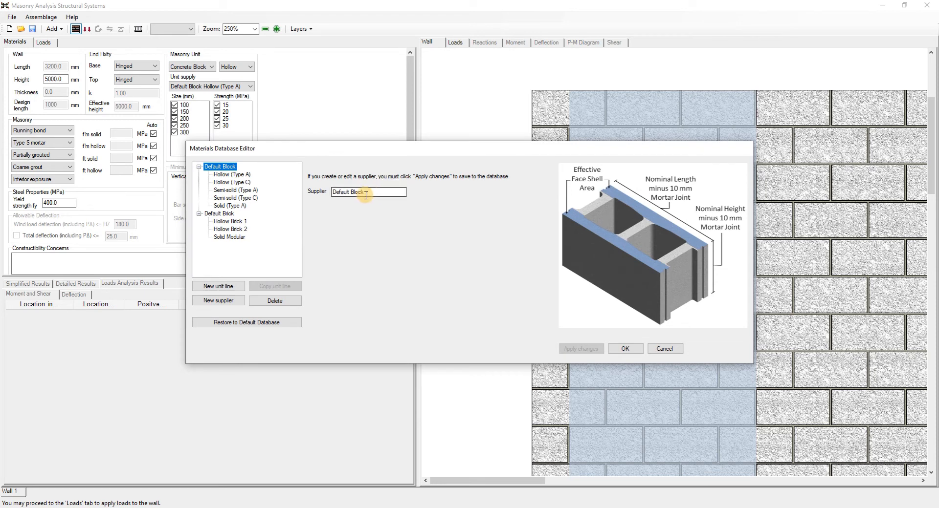
left_click(234, 299)
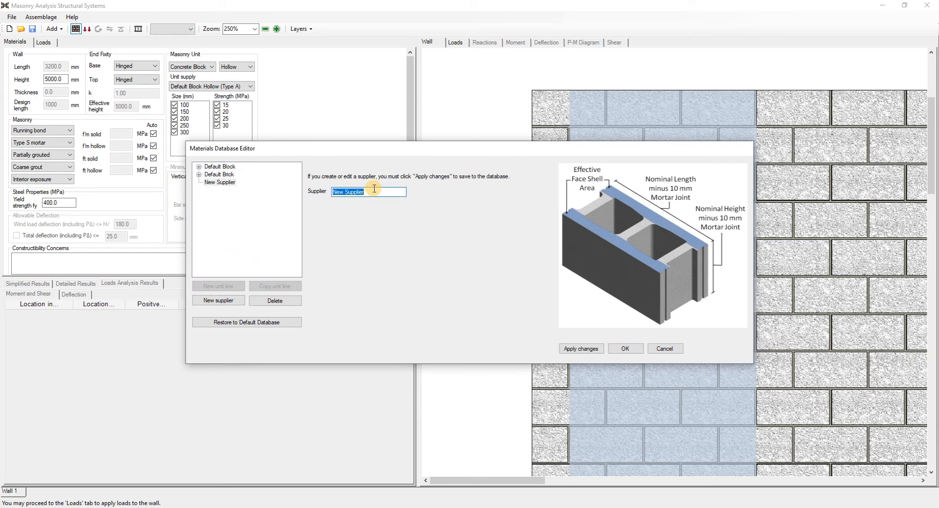
type("Brads Block")
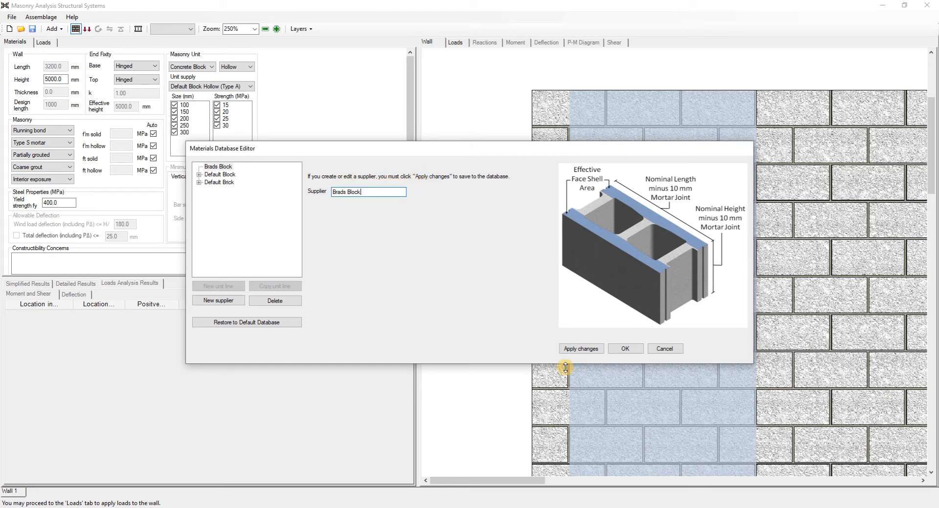
left_click(588, 349)
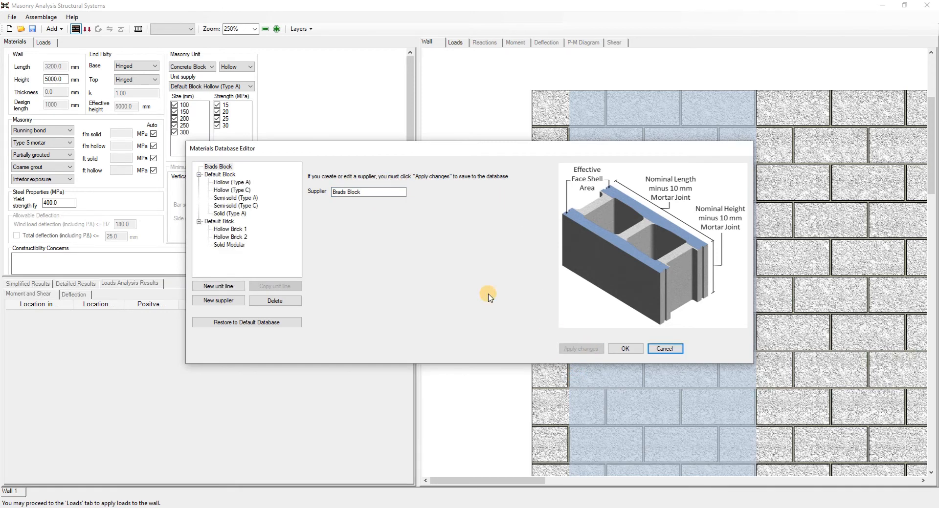
Step: Create a unit line named Brads Unit under the Brads Block supplier, with Concrete block as its unit type
left_click(214, 167)
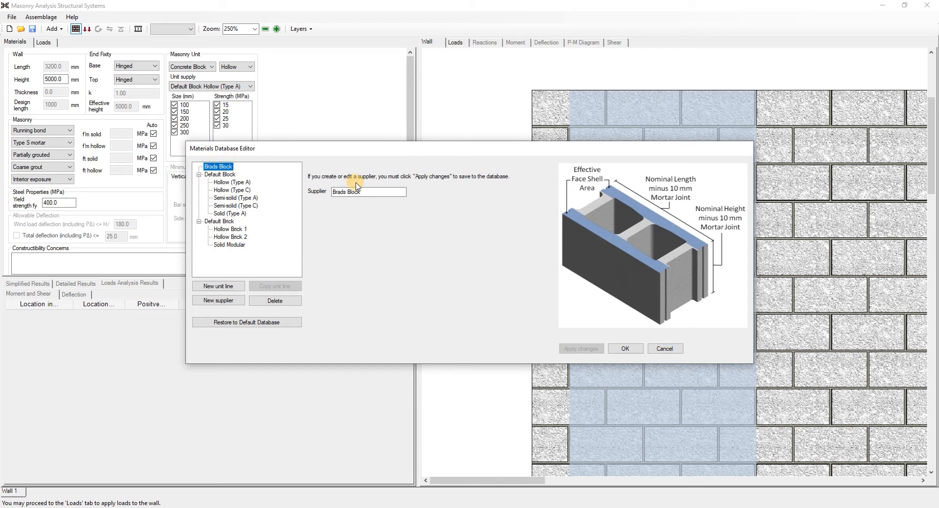
left_click(237, 287)
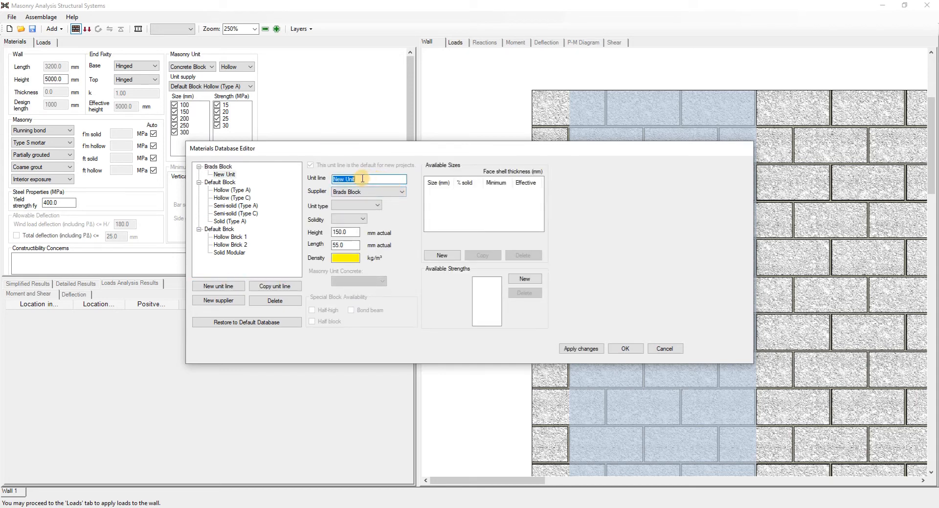
type("Brads")
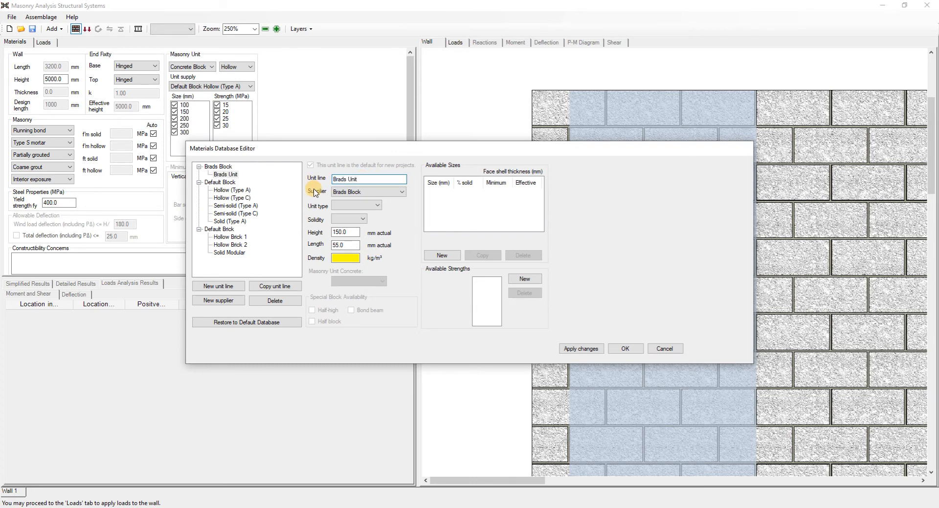
left_click(375, 206)
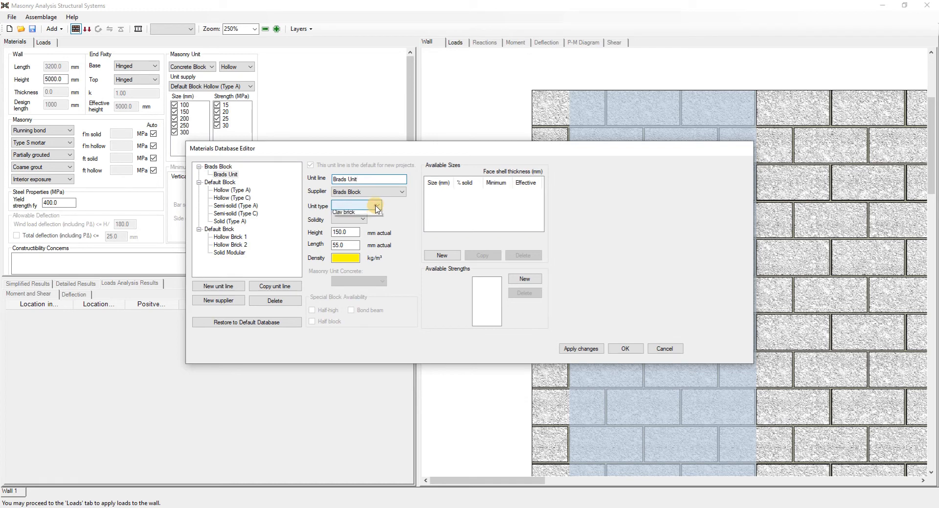
left_click(376, 214)
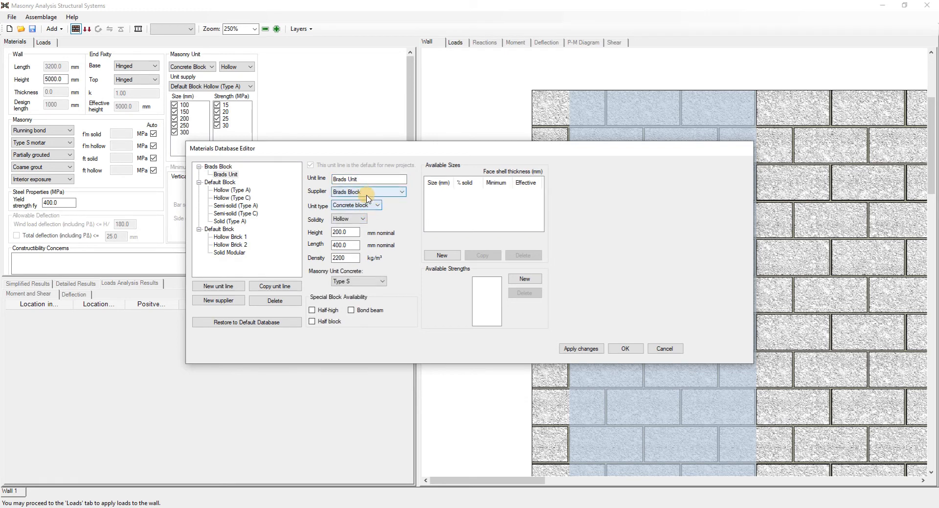
Step: Switch the Brads Unit solidity to Solid and return it to Hollow
left_click(356, 219)
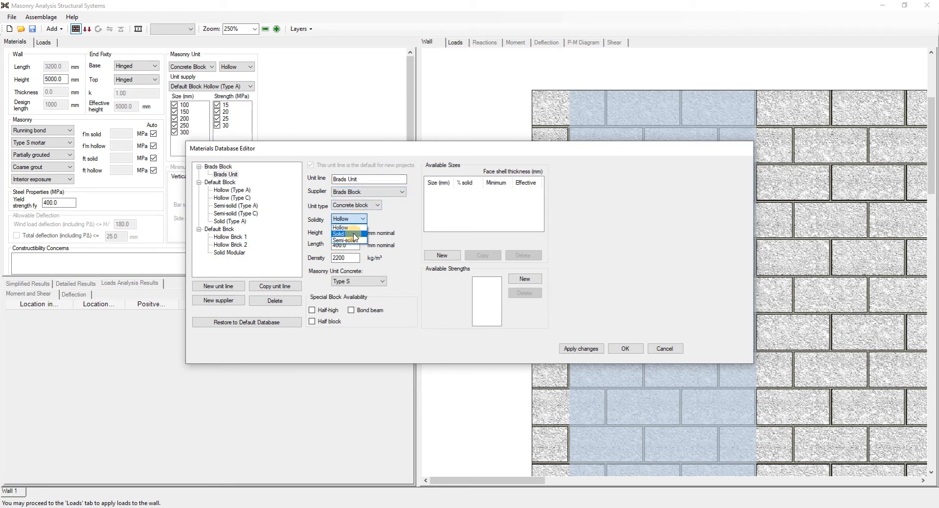
left_click(394, 213)
left_click(361, 221)
left_click(357, 234)
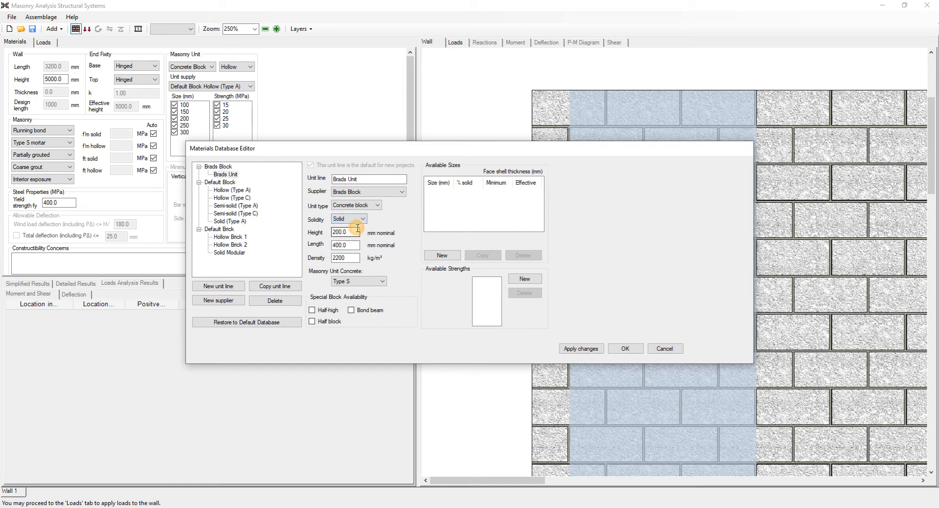
left_click(358, 219)
left_click(359, 226)
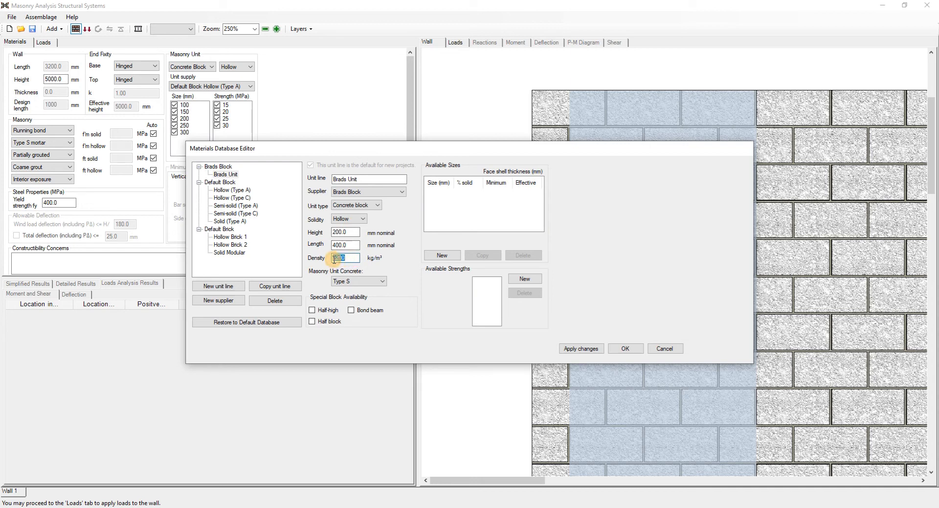
Step: Set the density of Brads Unit to 1800 kg/m³
left_click(351, 260)
left_click_drag(337, 260, 287, 270)
type("18")
left_click(346, 245)
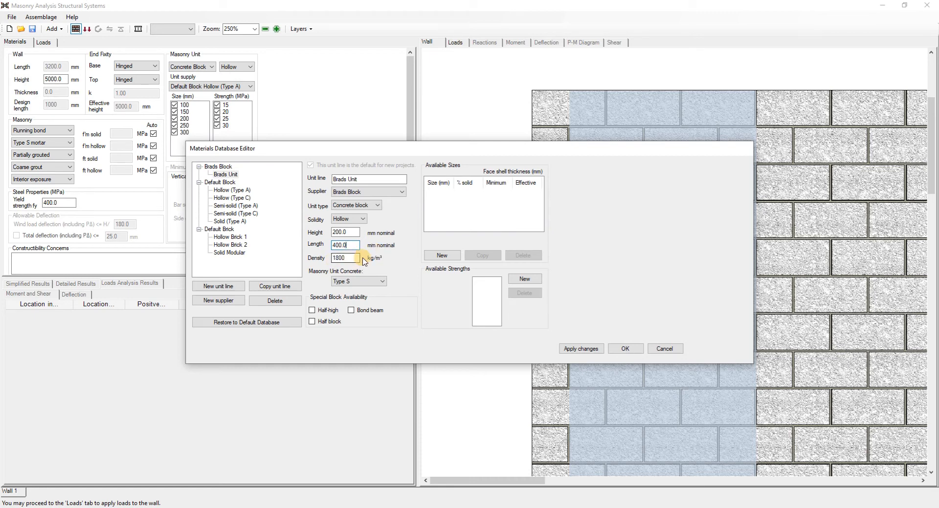
left_click(358, 258)
Step: Set the masonry unit concrete to Type L₂20S and make half-high and bond beam blocks available
left_click(380, 281)
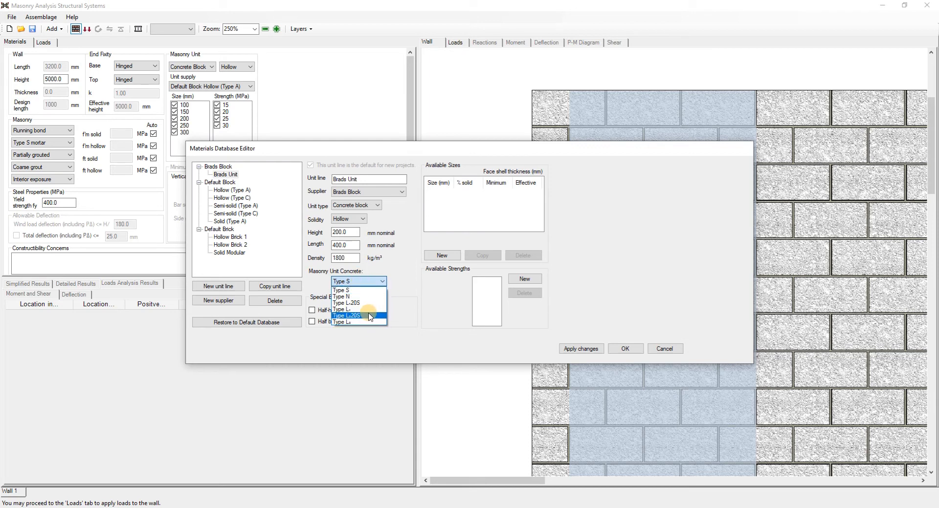
left_click(423, 284)
left_click(383, 282)
left_click(358, 316)
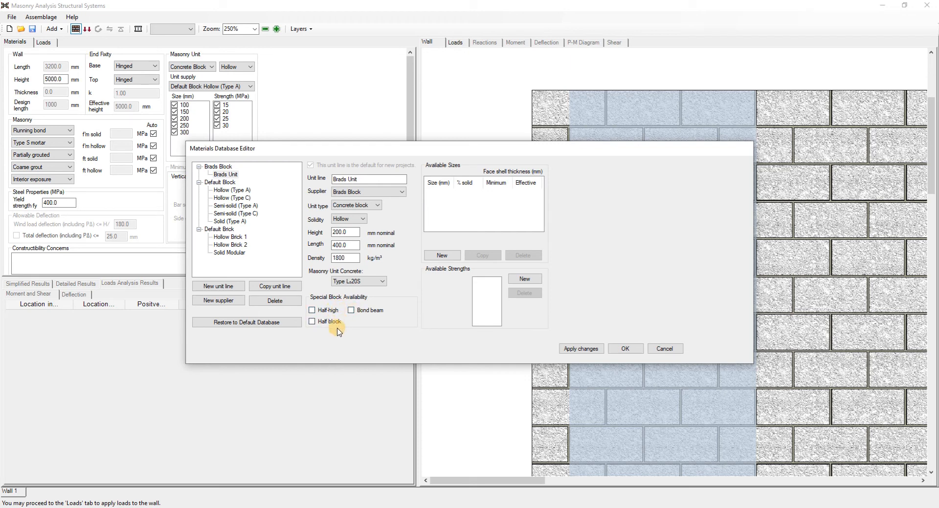
left_click(311, 310)
left_click(351, 310)
Step: Add a 200 mm size that is 56% solid, with face shell thicknesses of 33 mm minimum and 38 mm effective
left_click(453, 256)
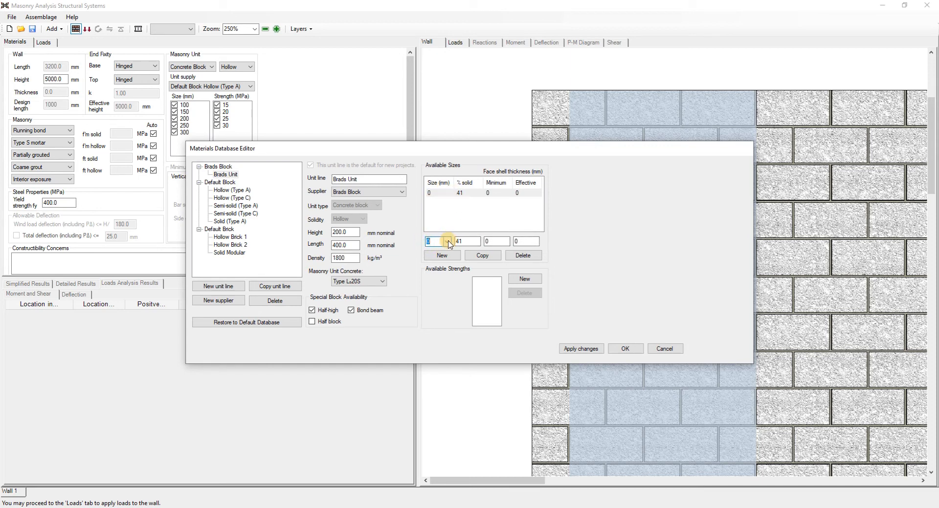
left_click(447, 241)
left_click(436, 264)
left_click_drag(497, 241, 479, 240)
type("33")
key("Tab")
Step: Add a 250 mm size that is 45% solid, with face shell thicknesses of 38 mm minimum and 41 mm effective
left_click(443, 256)
left_click(446, 241)
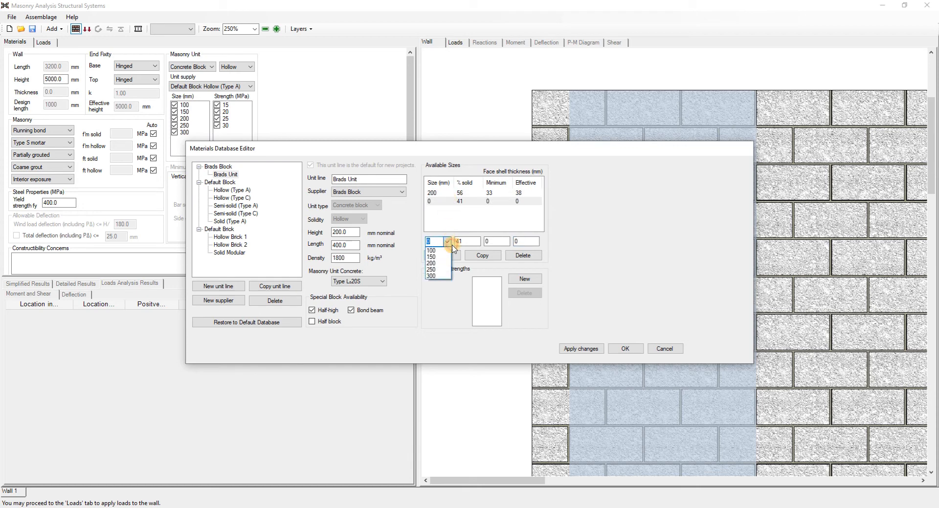
left_click(432, 269)
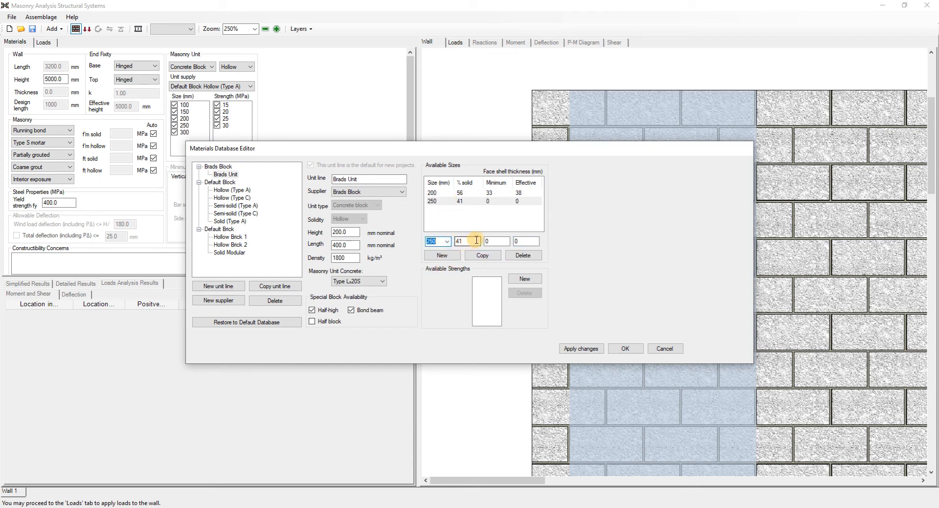
double_click(461, 242)
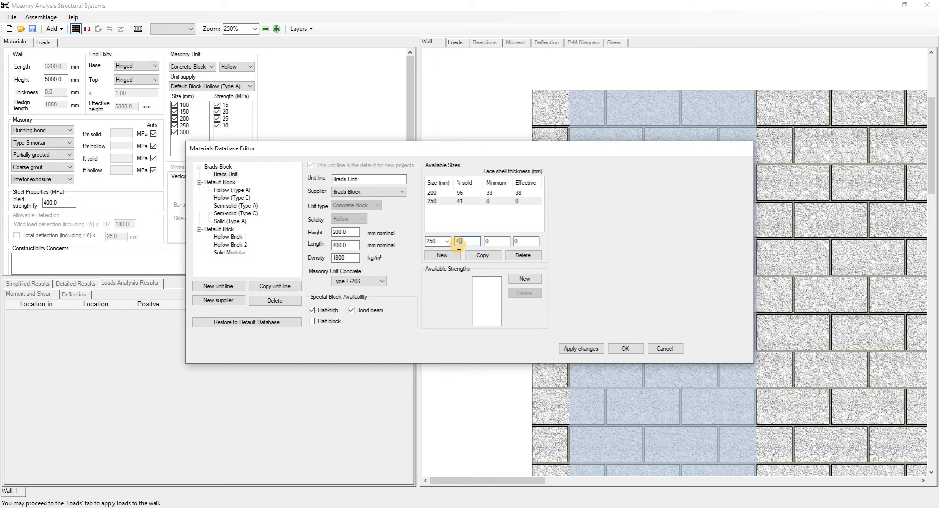
type("45")
key("Tab")
double_click(522, 242)
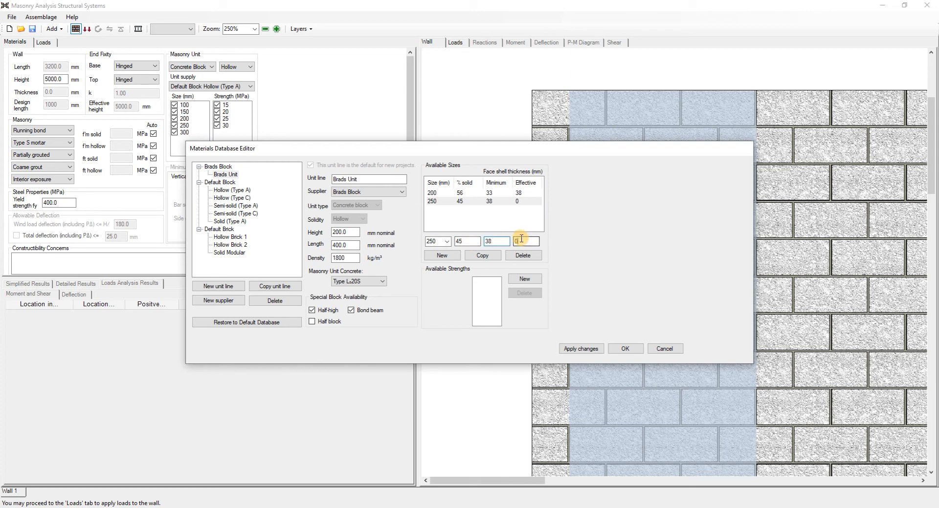
type("41")
Step: Add an available strength of 20 MPa to Brads Unit
left_click(532, 282)
left_click(445, 289)
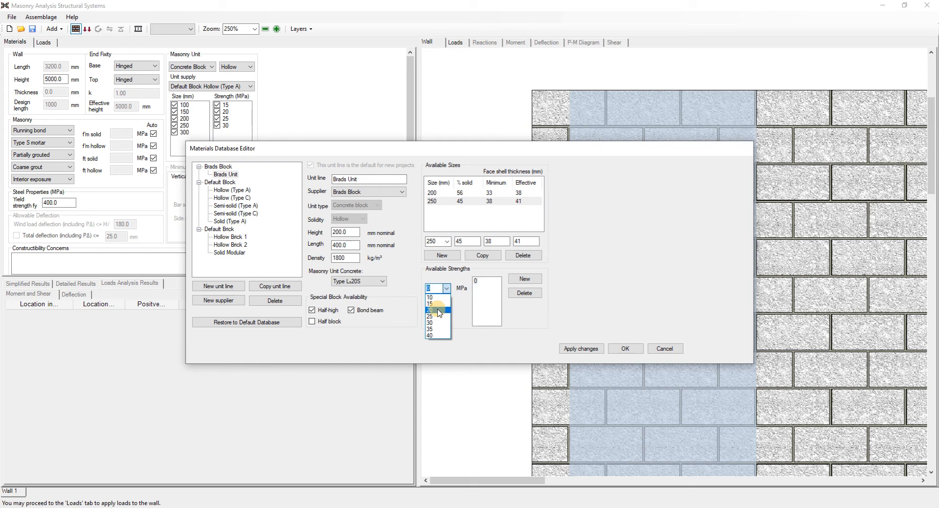
left_click(443, 310)
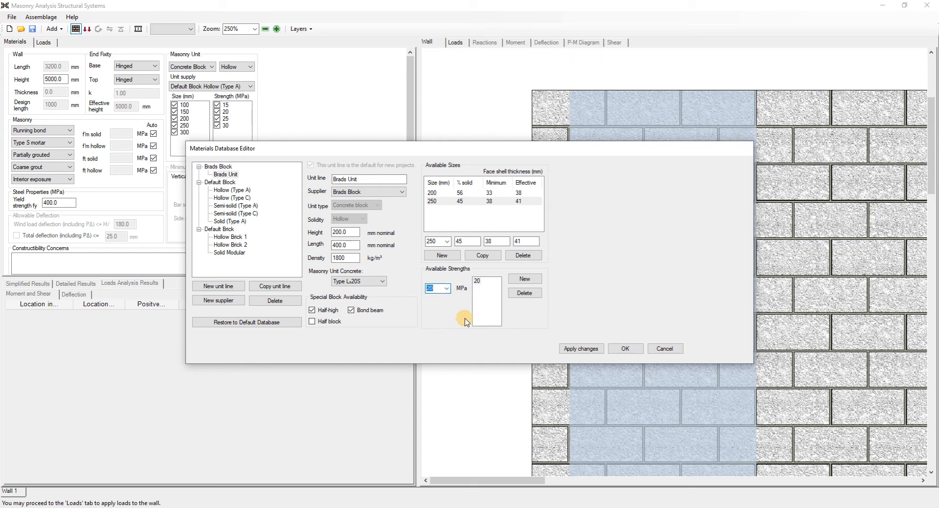
Step: Change the Brads Unit strength to 25 MPa and return it to 20 MPa
left_click(446, 288)
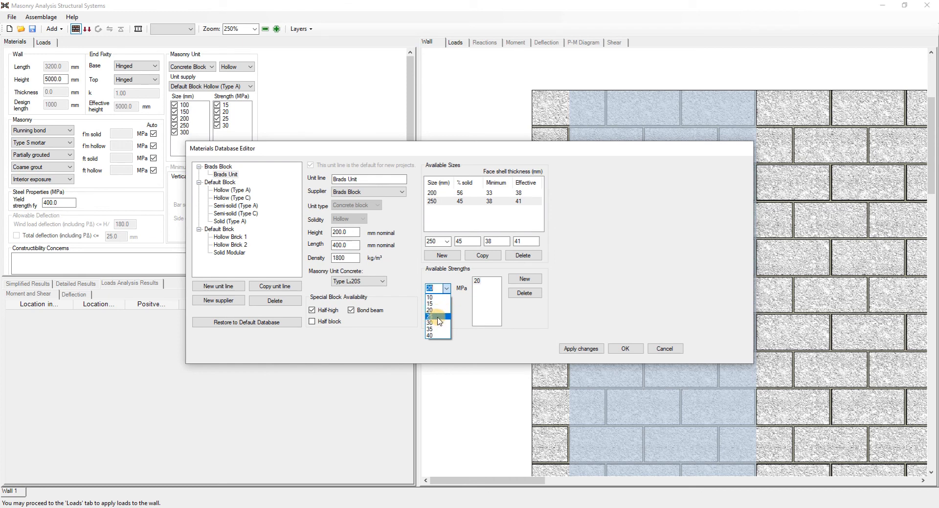
left_click(439, 317)
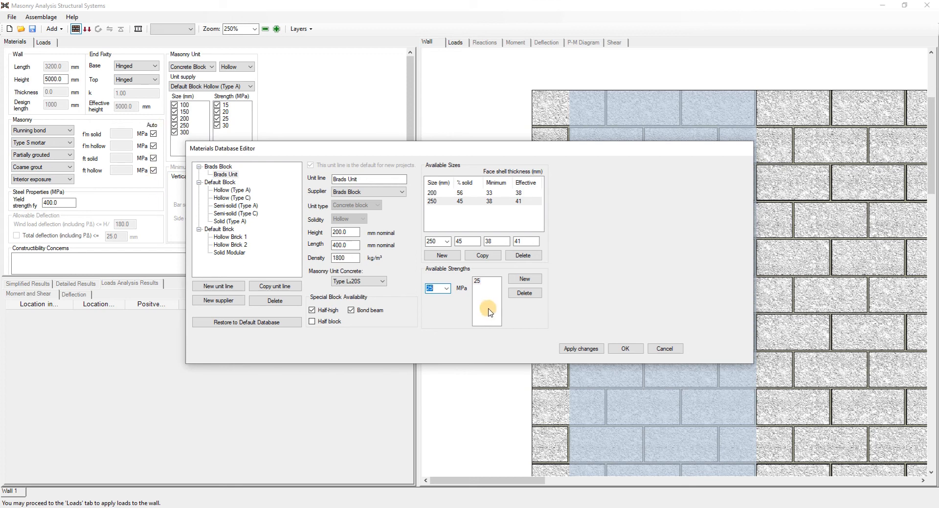
left_click(446, 288)
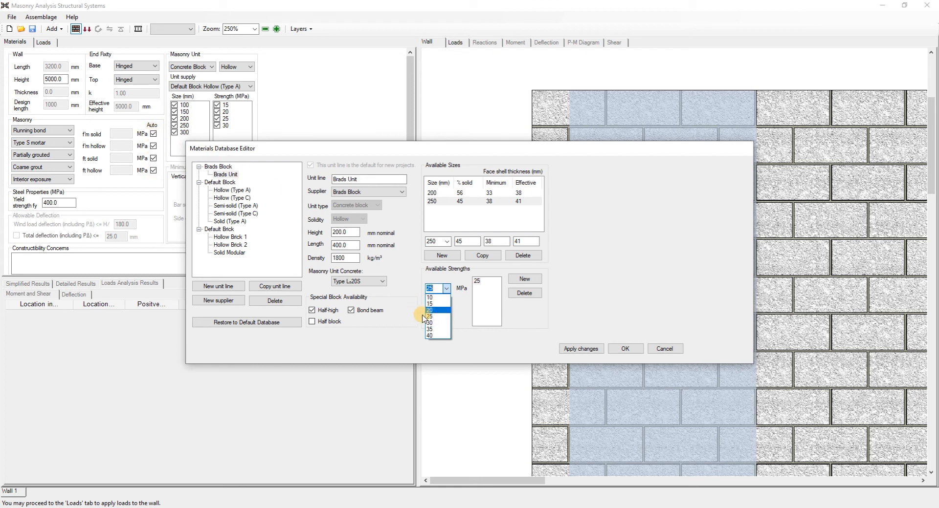
left_click(437, 311)
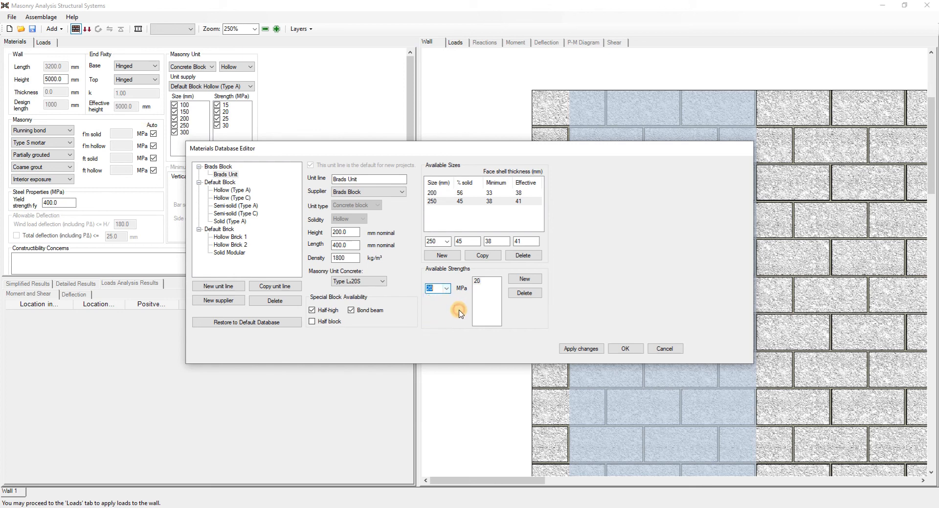
Step: Add a second available strength of 30 MPa to Brads Unit
left_click(524, 278)
left_click(446, 288)
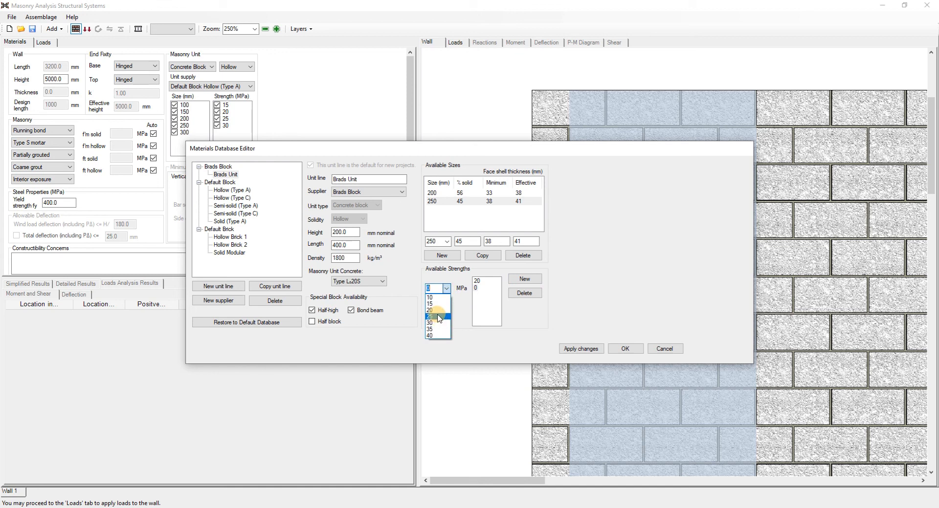
left_click(430, 324)
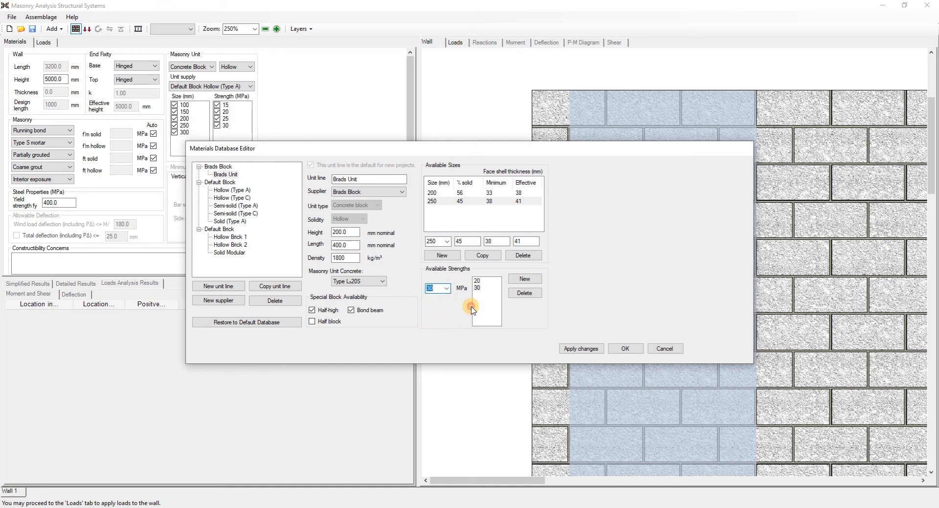
left_click(491, 304)
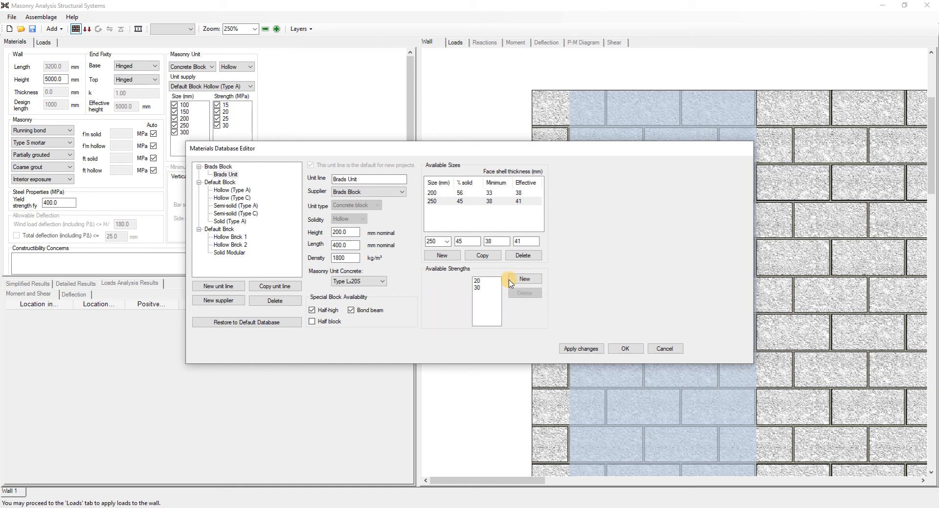
left_click(484, 282)
Step: Apply the database changes, close the editor and set the wall's unit supply to Brads Block Brads Unit
left_click(574, 349)
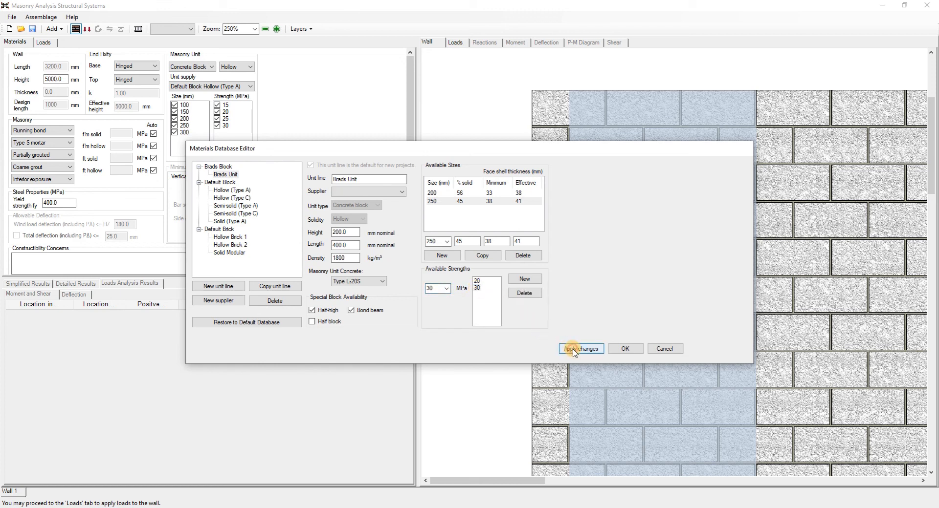
left_click(628, 350)
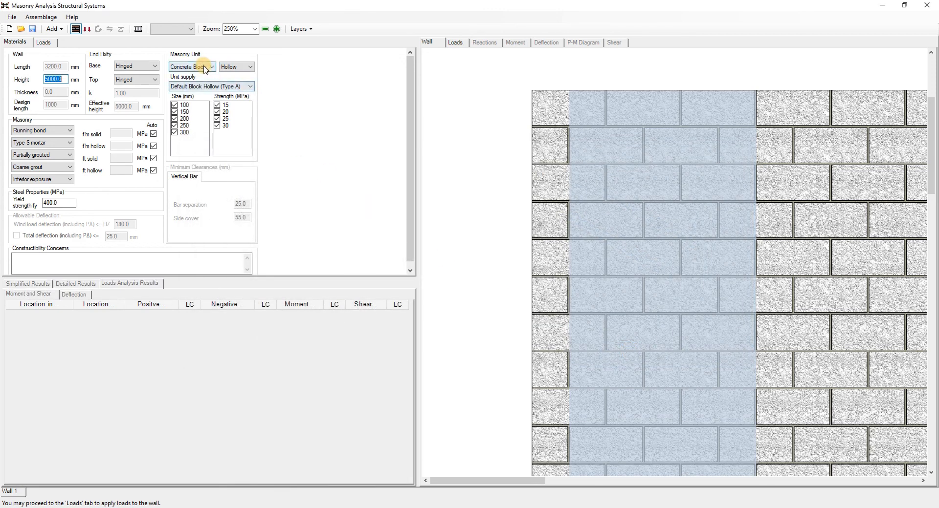
left_click(248, 88)
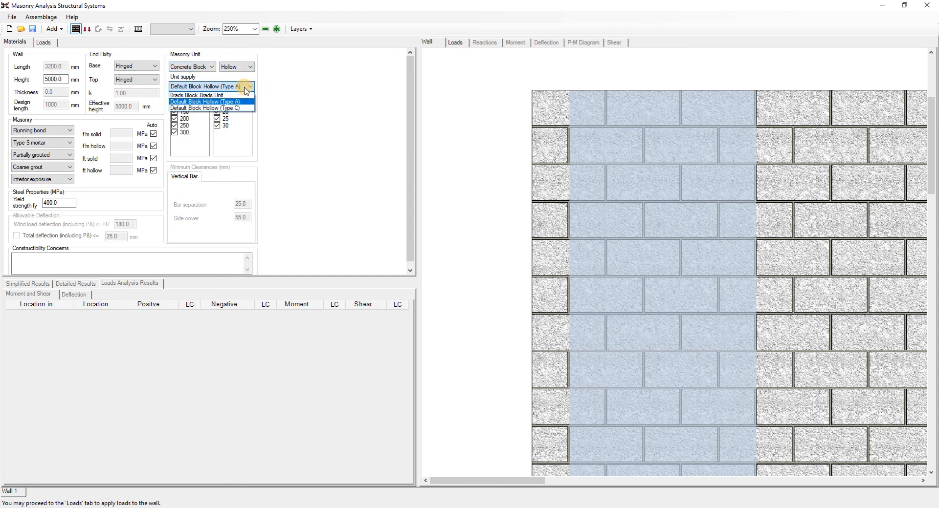
left_click(219, 96)
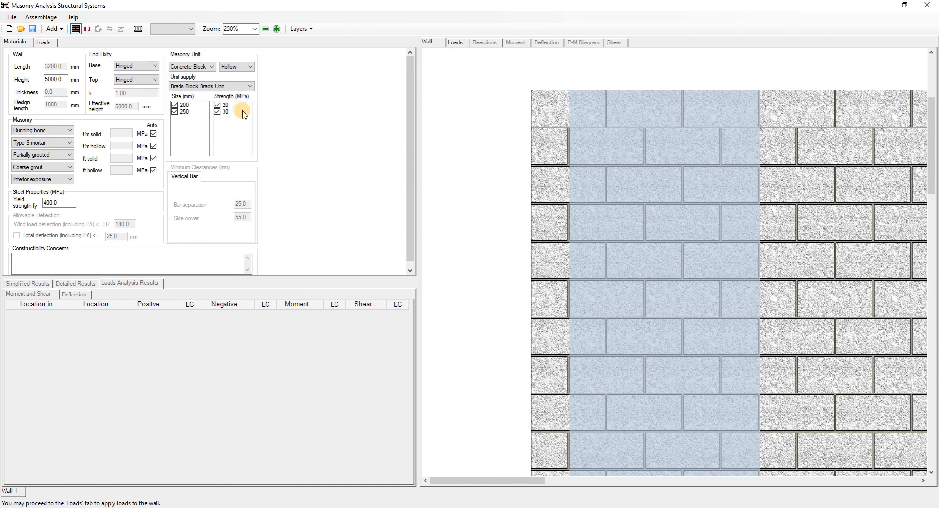